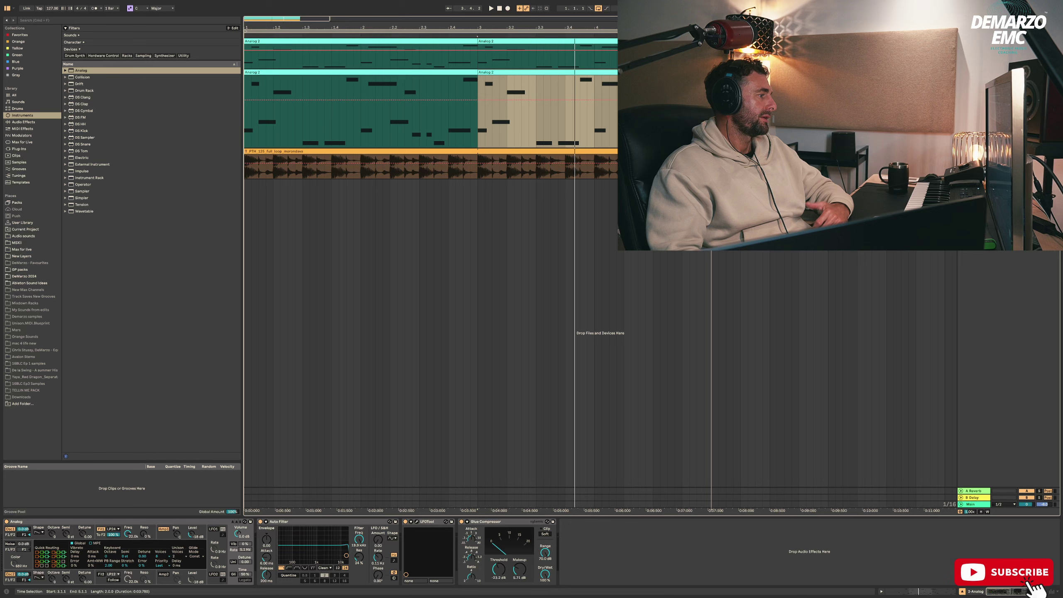
- Play the bass loop, delete the current selection, and restart from the loop start
key("space")
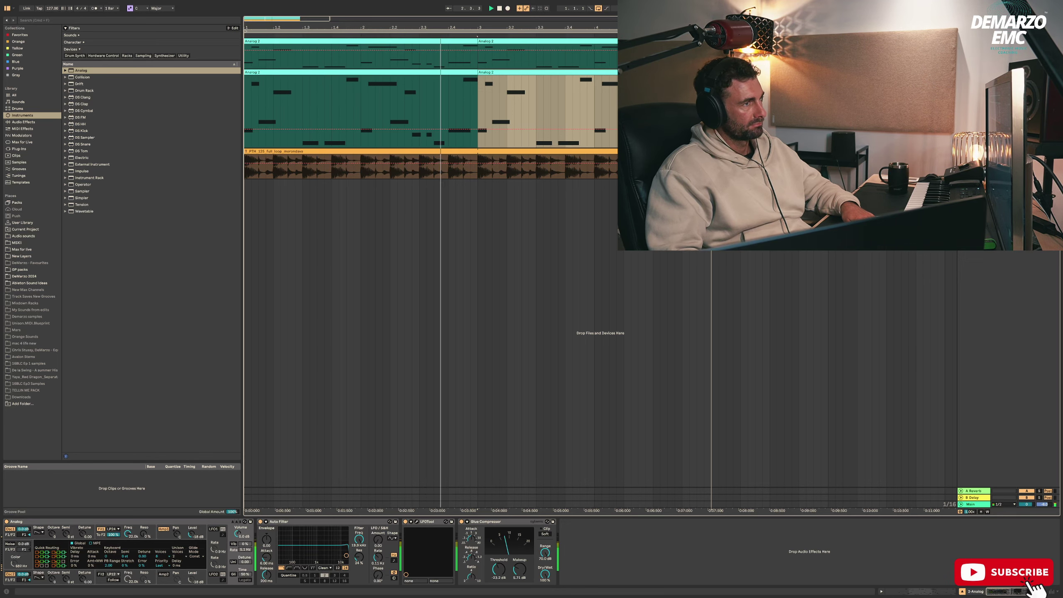
key("Delete")
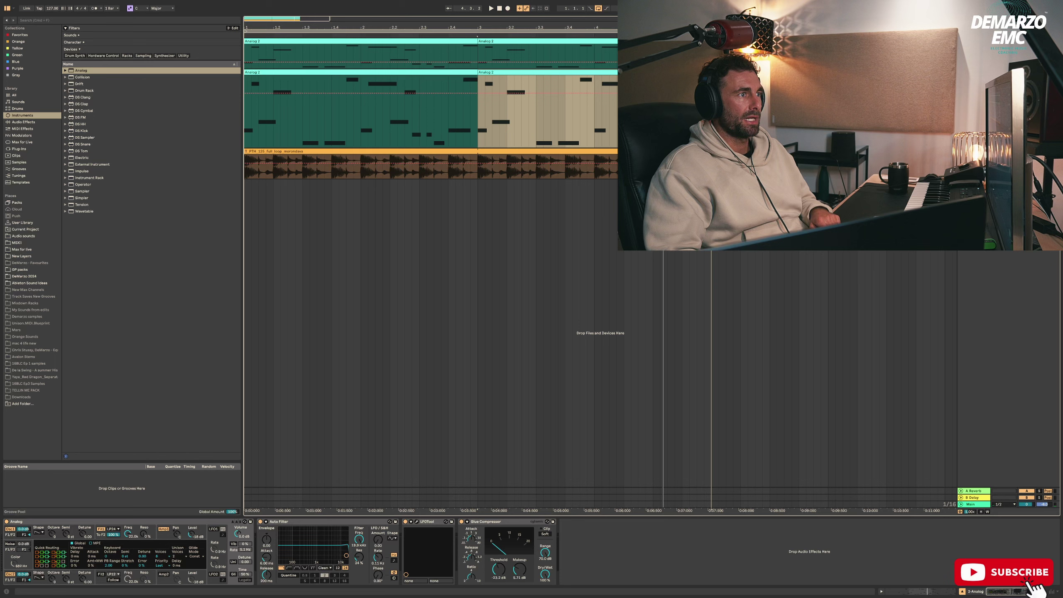
key("space")
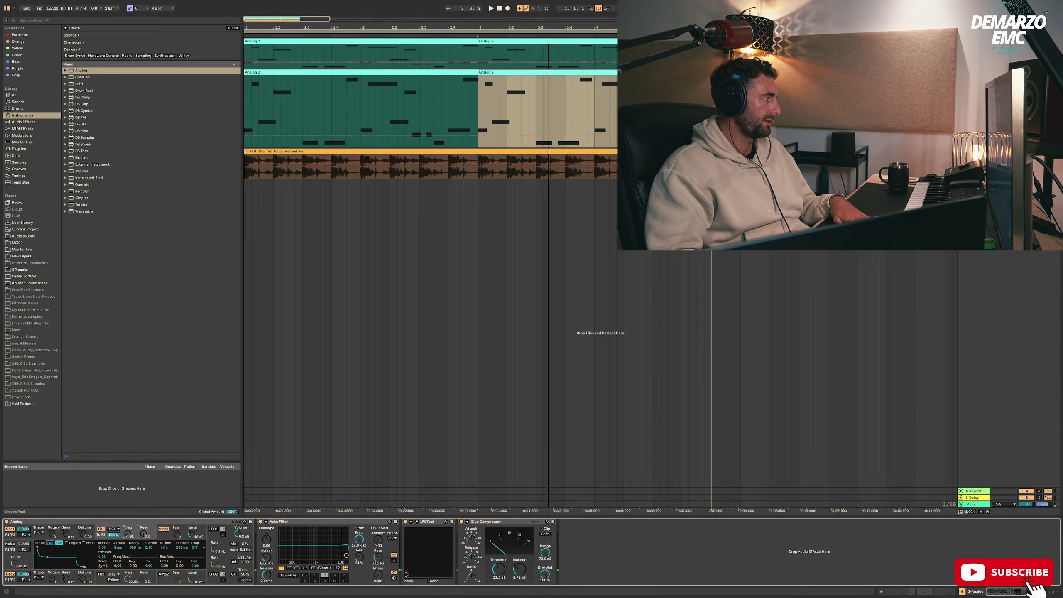
- Set Analog to a single mono voice with Glide enabled, then audition it
left_click(39, 531)
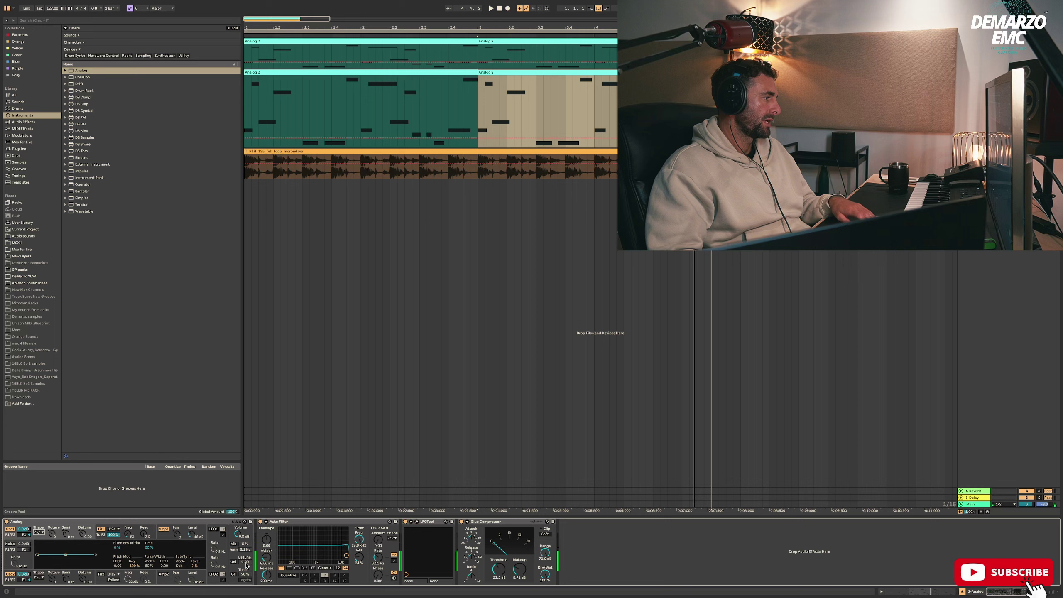
left_click(233, 574)
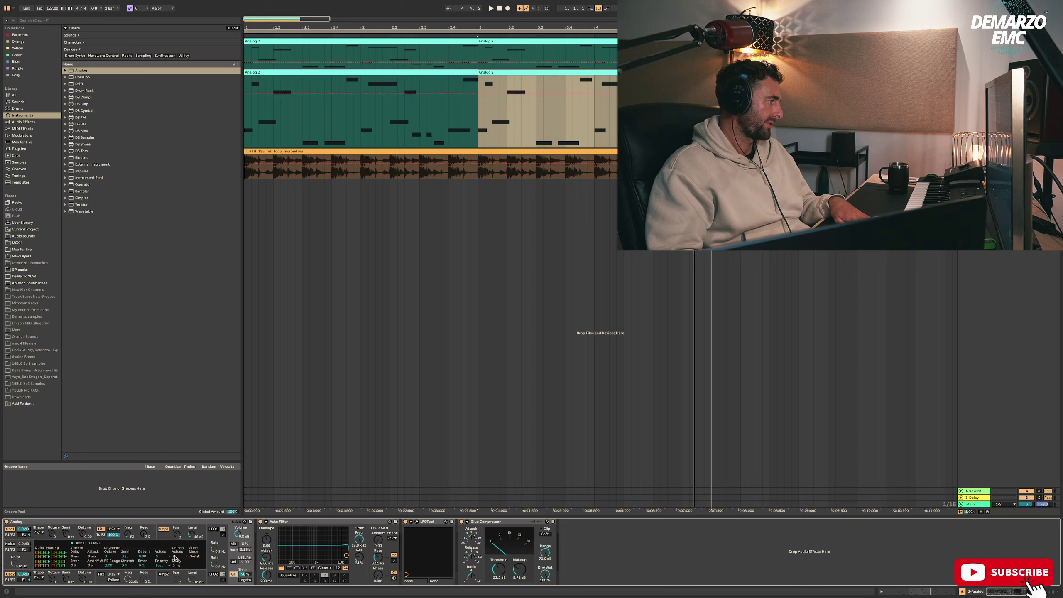
left_click(160, 560)
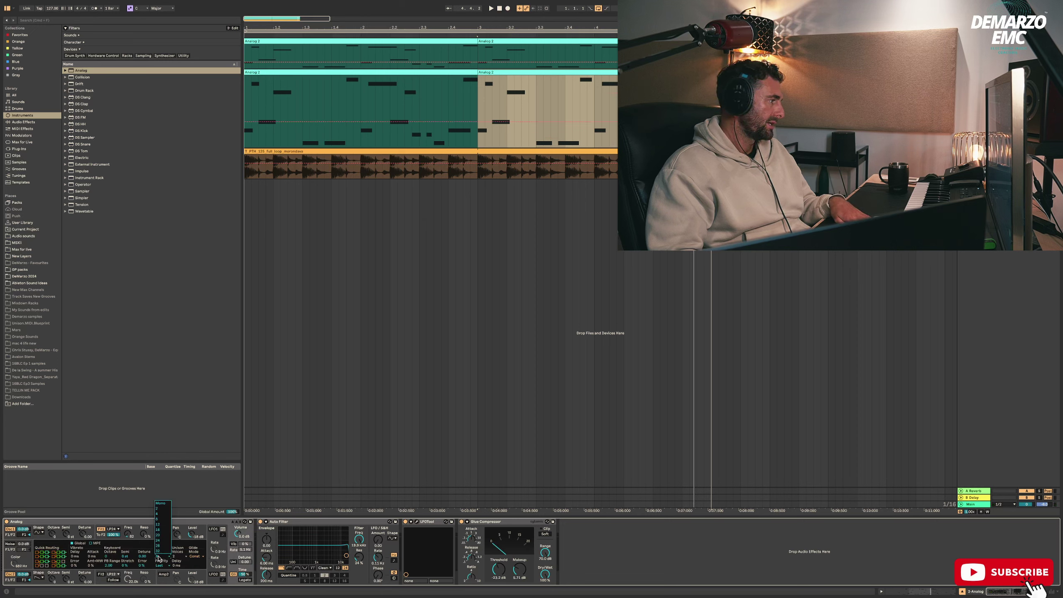
left_click(170, 505)
key("space")
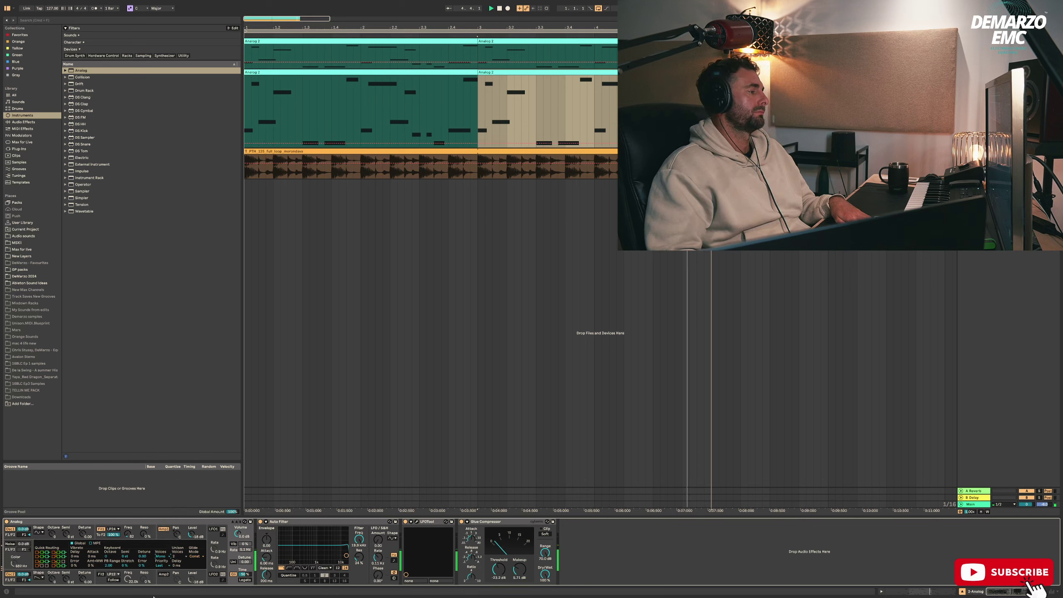
- Give Osc1 a negative Pitch Env Initial amount and tune its Time while the loop plays
left_click(35, 574)
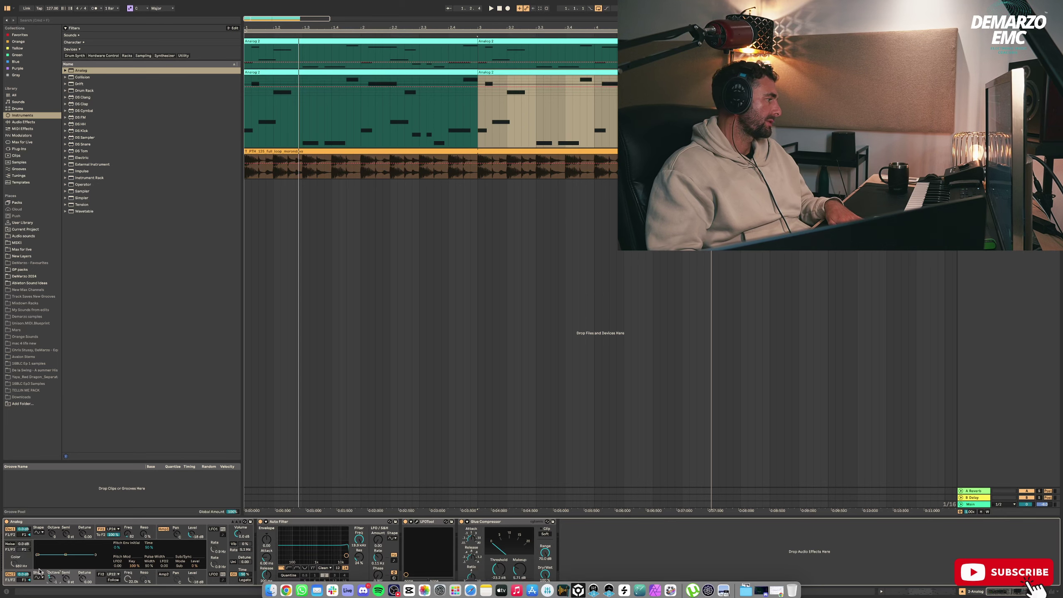
key("space")
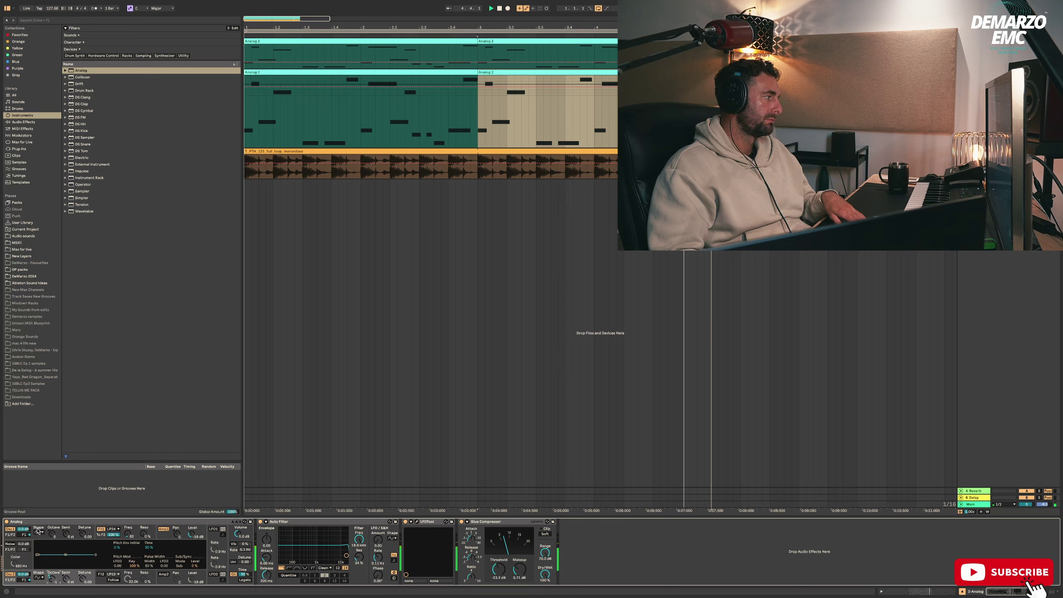
left_click(129, 536)
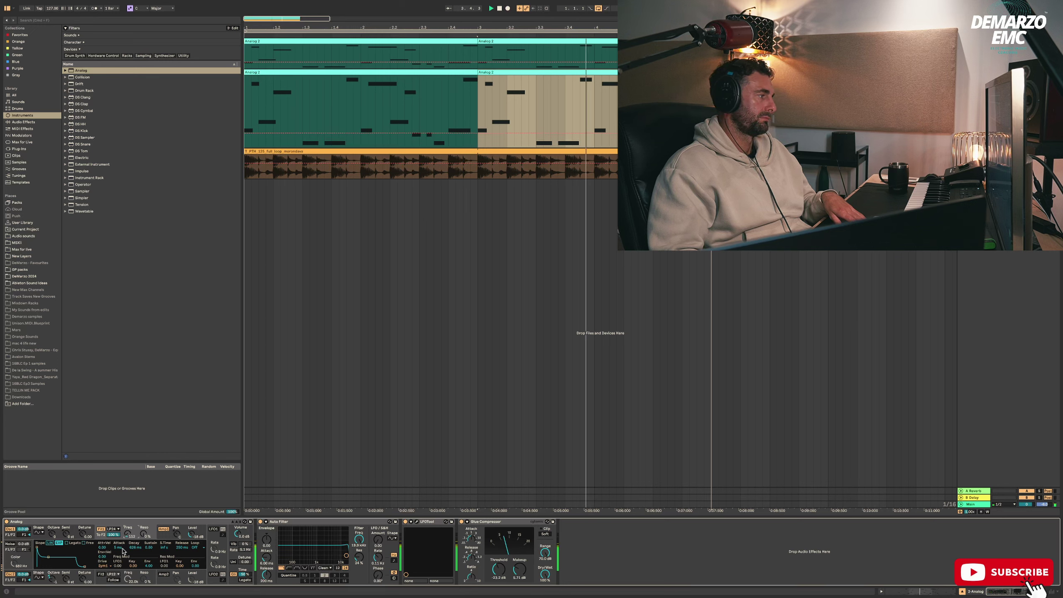
left_click(39, 575)
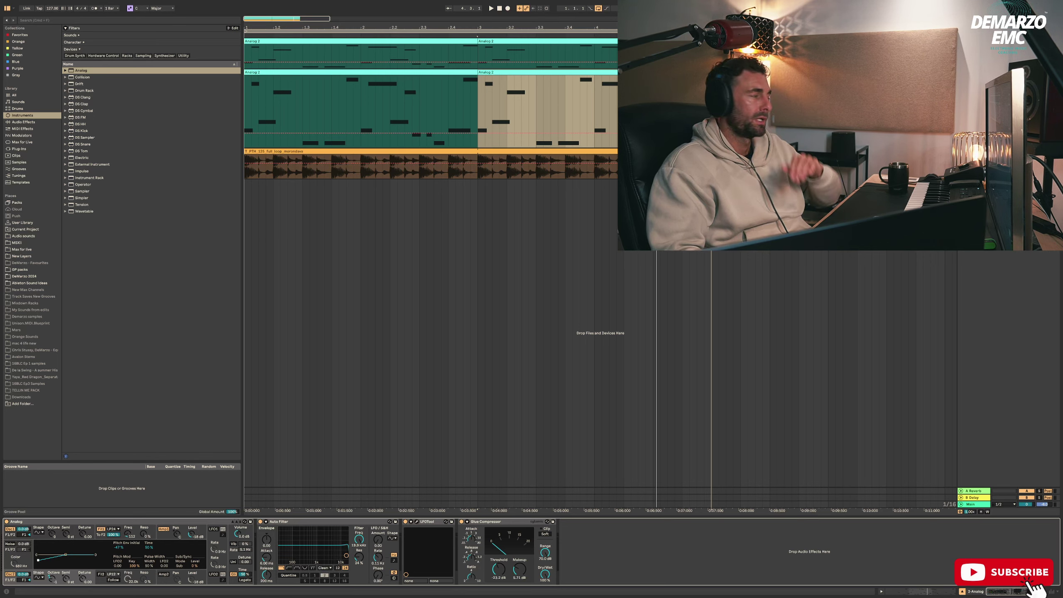
- Lower the Auto Filter Freq to cut the highs, stopping and replaying to compare
key("space")
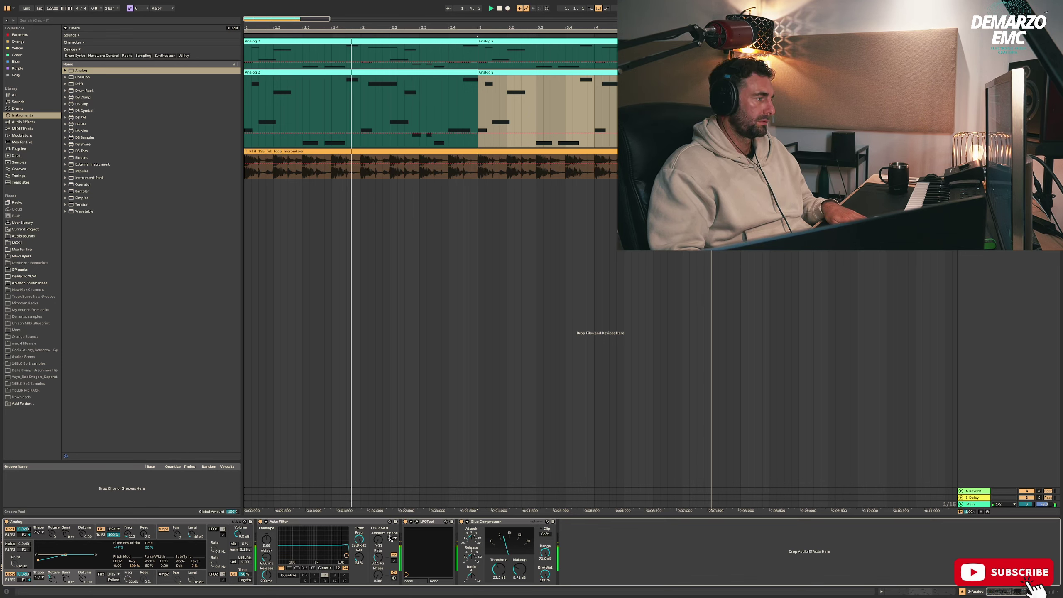
key("space")
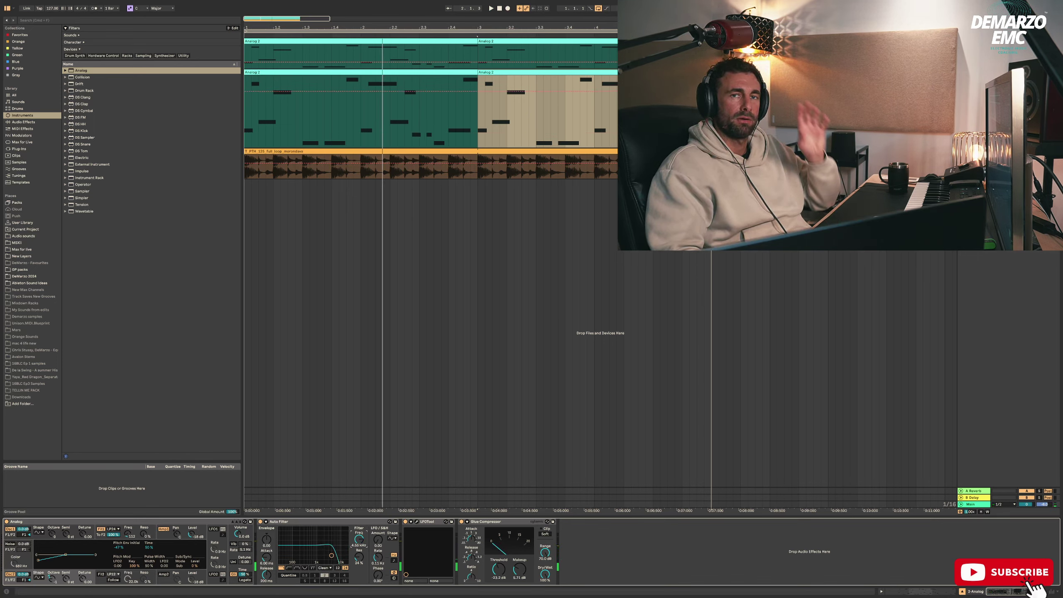
key("space")
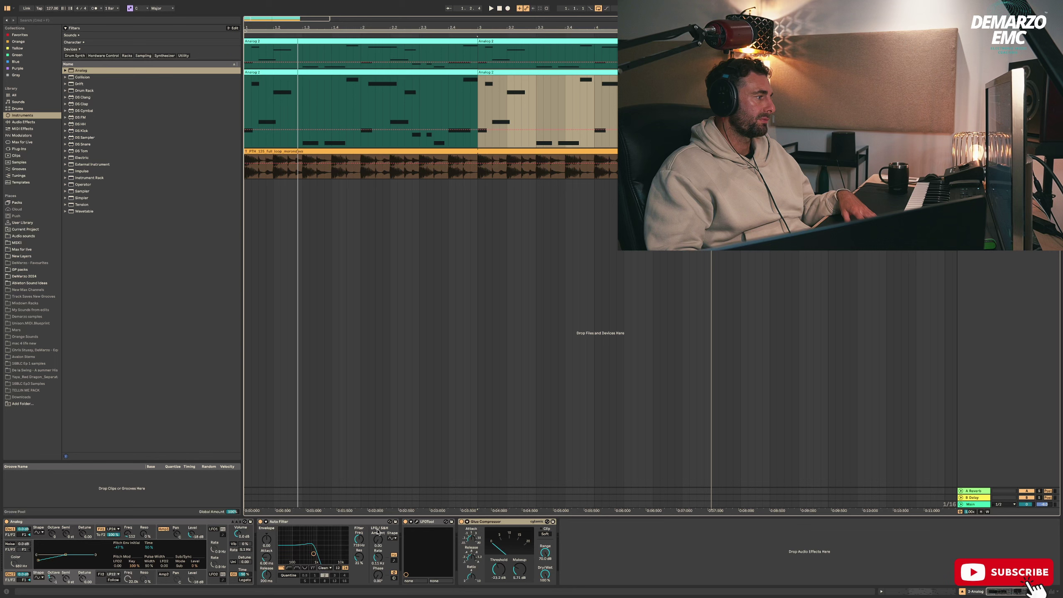
- Raise the Auto Filter cutoff and adjust Analog's Fil1 Freq knob during playback
left_click_drag(360, 539, 360, 498)
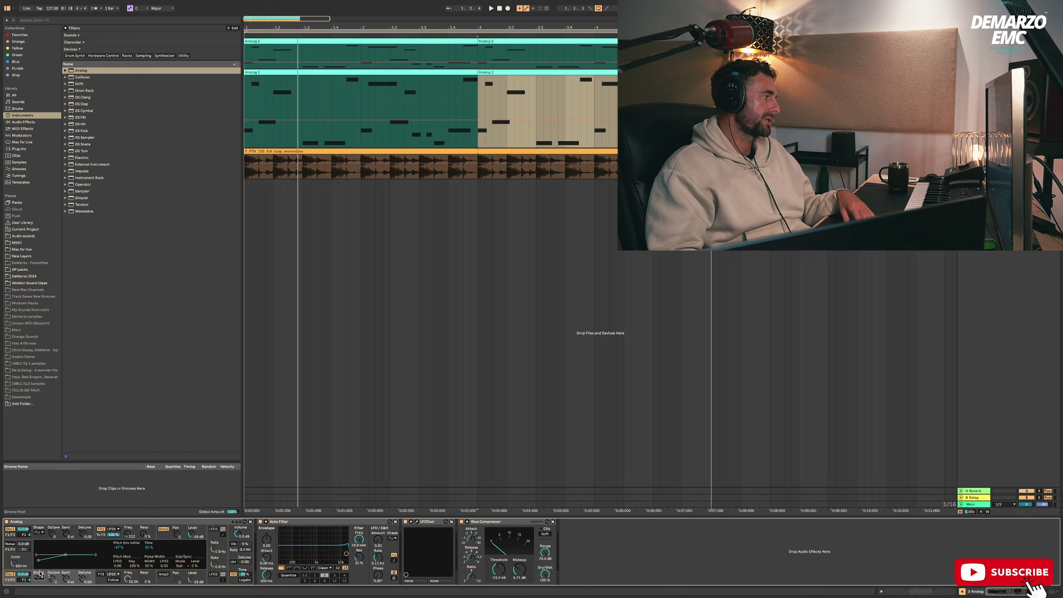
key("space")
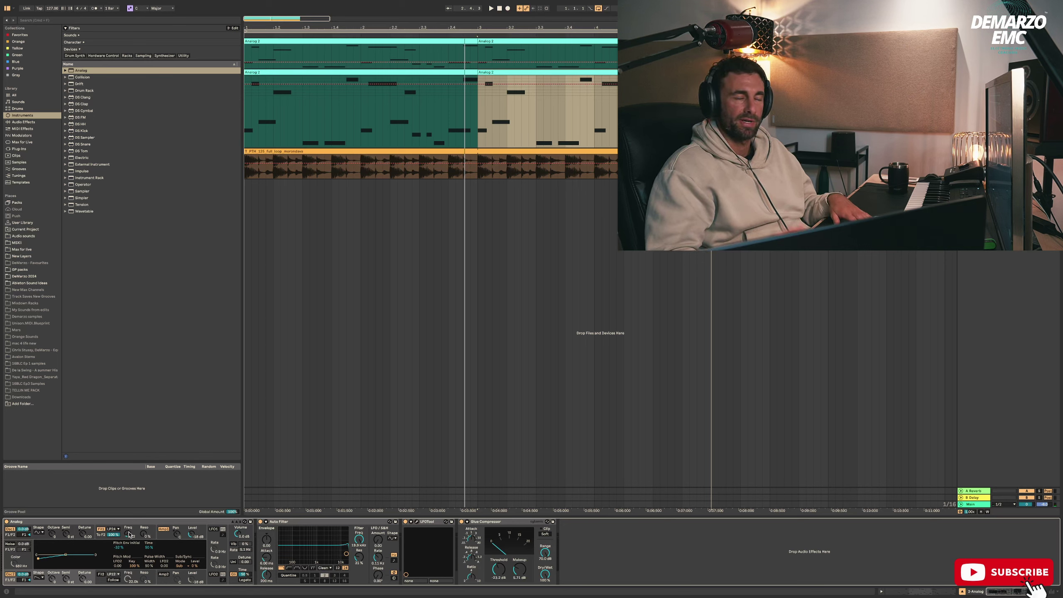
left_click_drag(130, 534, 123, 529)
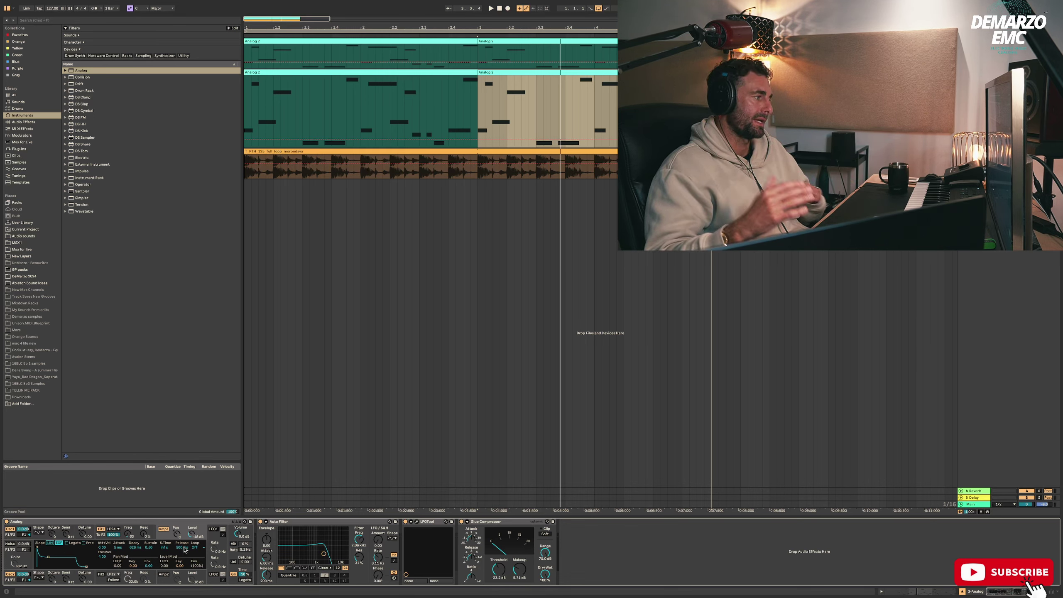
- Lengthen Analog's Amp envelope Release and audition the ringing notes with the loop
key("space")
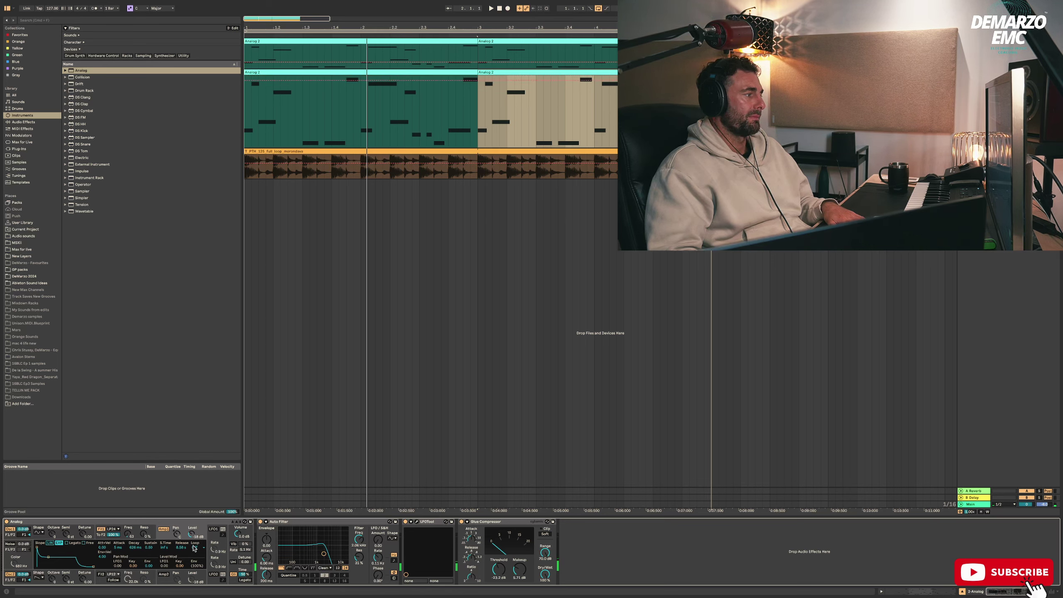
left_click(136, 528)
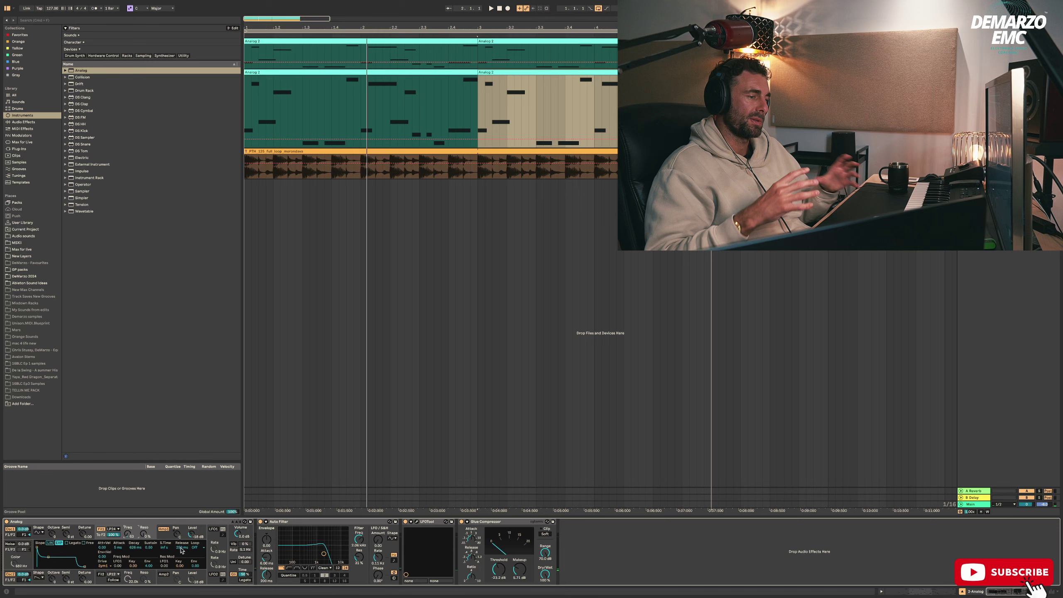
key("space")
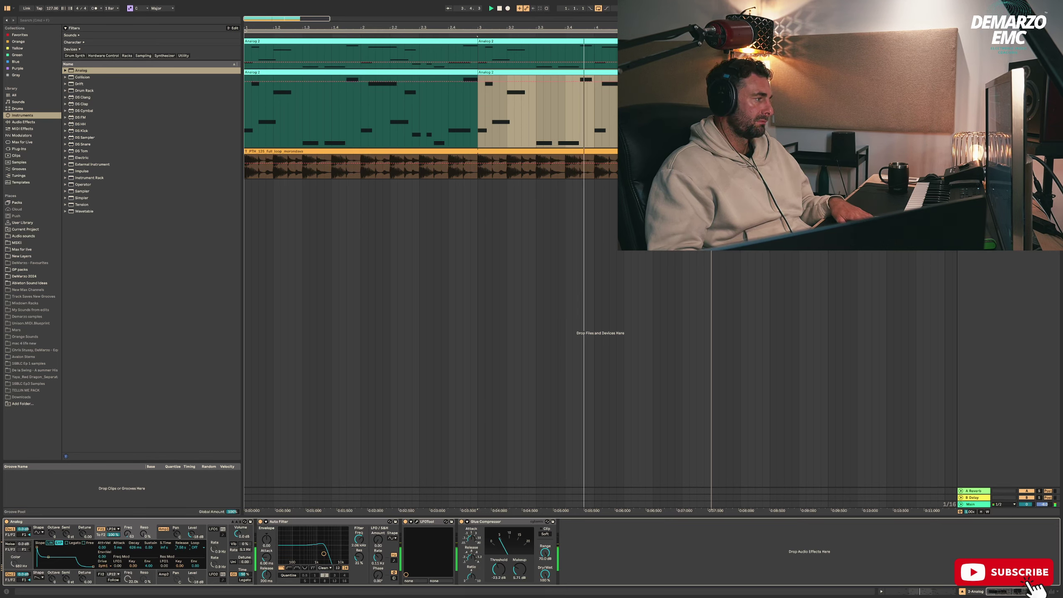